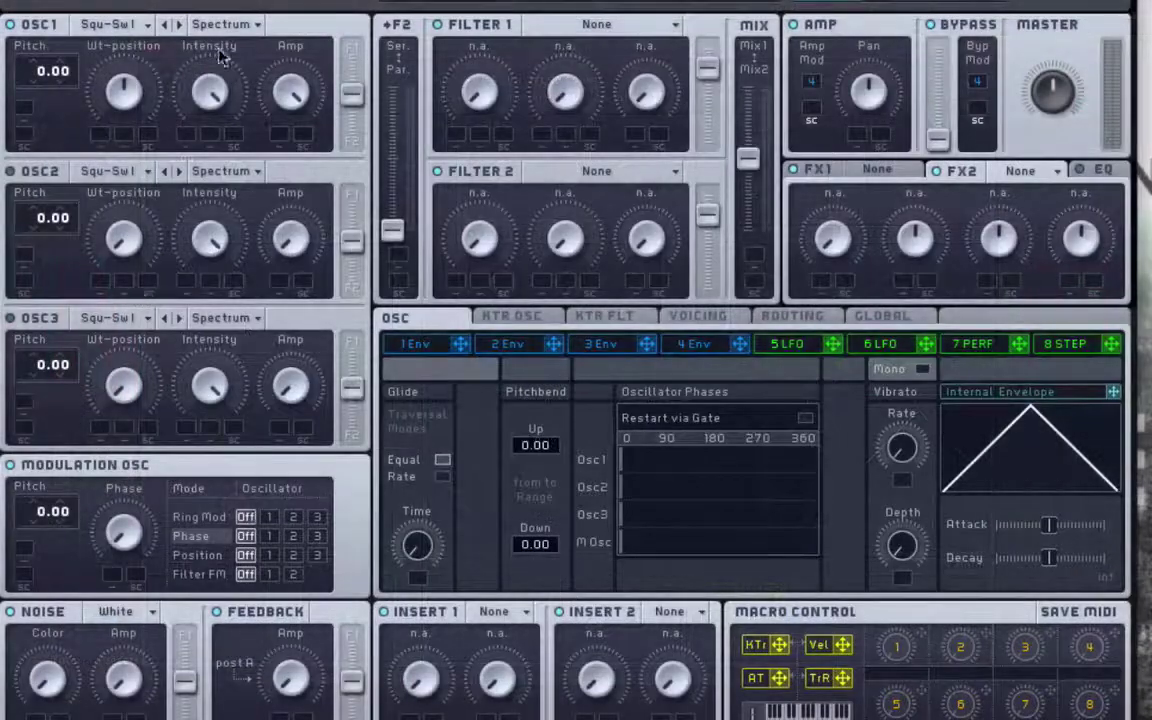
Step: Set OSC1 to the Sin-Square wavetable and lower its pitch to -12.00
click(126, 25)
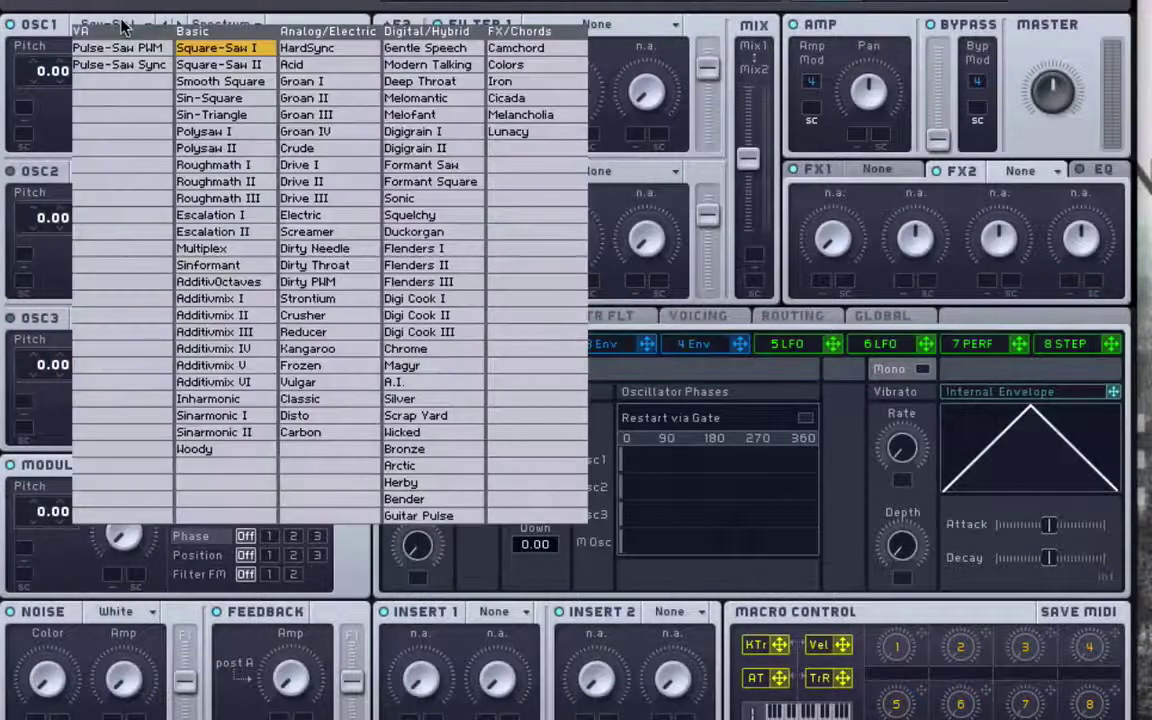
click(245, 98)
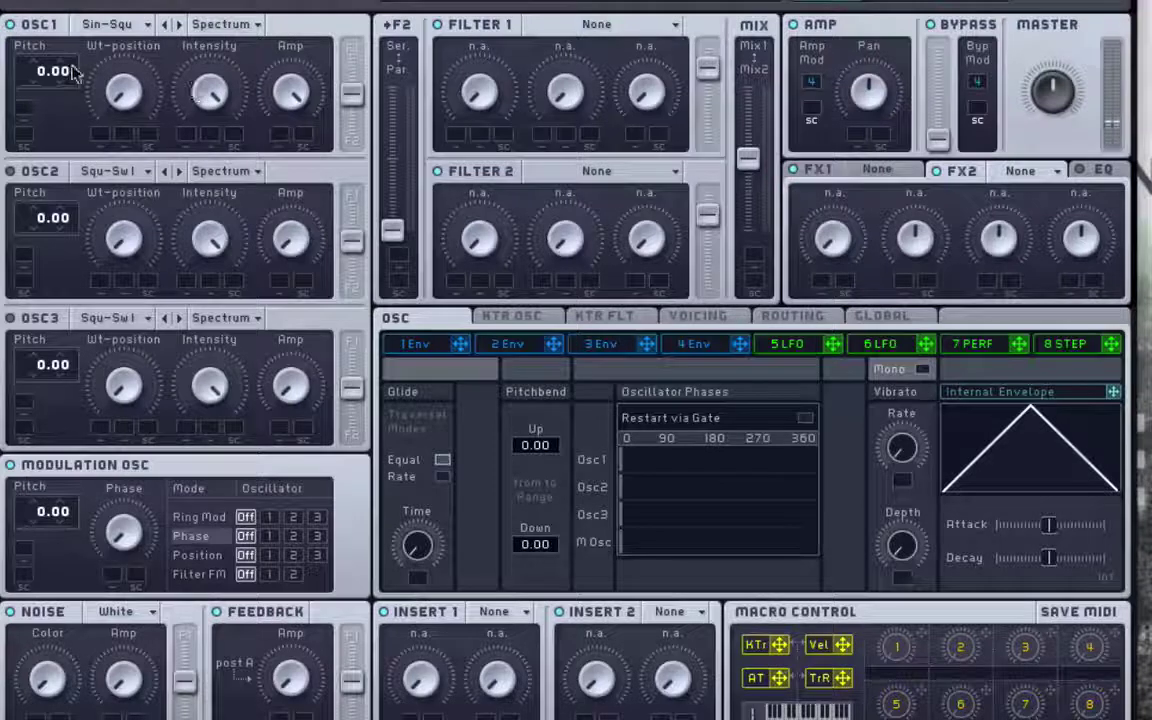
drag(43, 78, 43, 105)
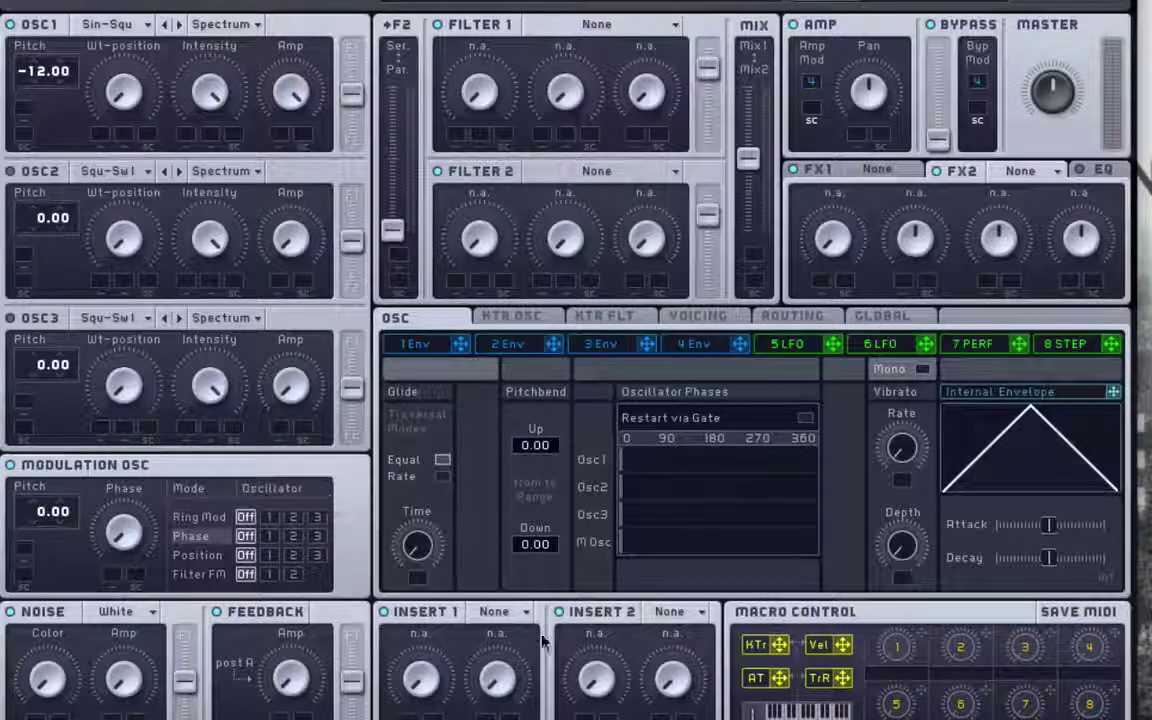
Step: Load the Sine Shaper into Insert 1 and set Filter 1 to the Scream type
click(494, 611)
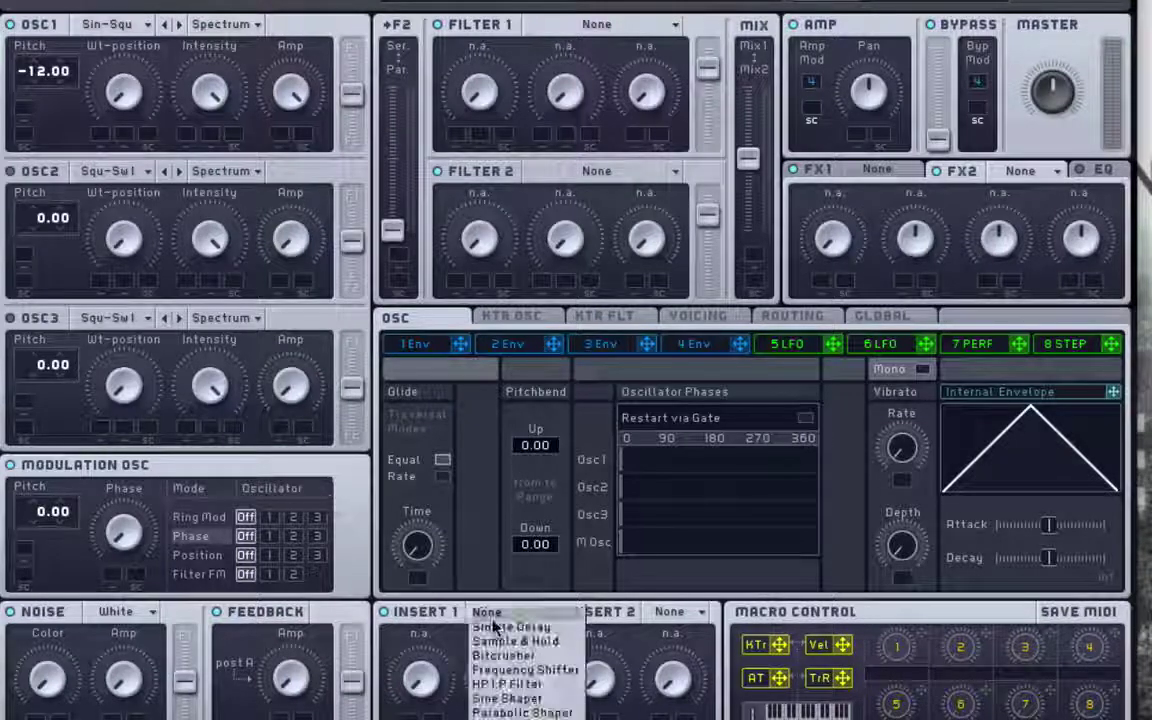
click(507, 698)
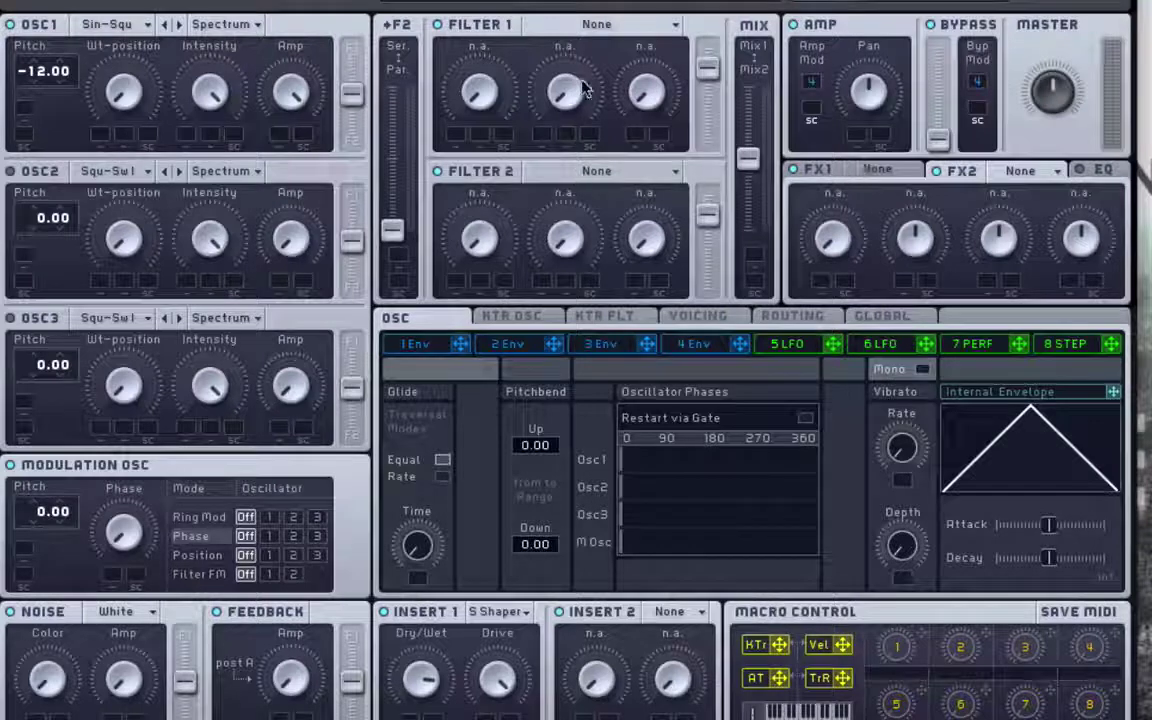
click(586, 24)
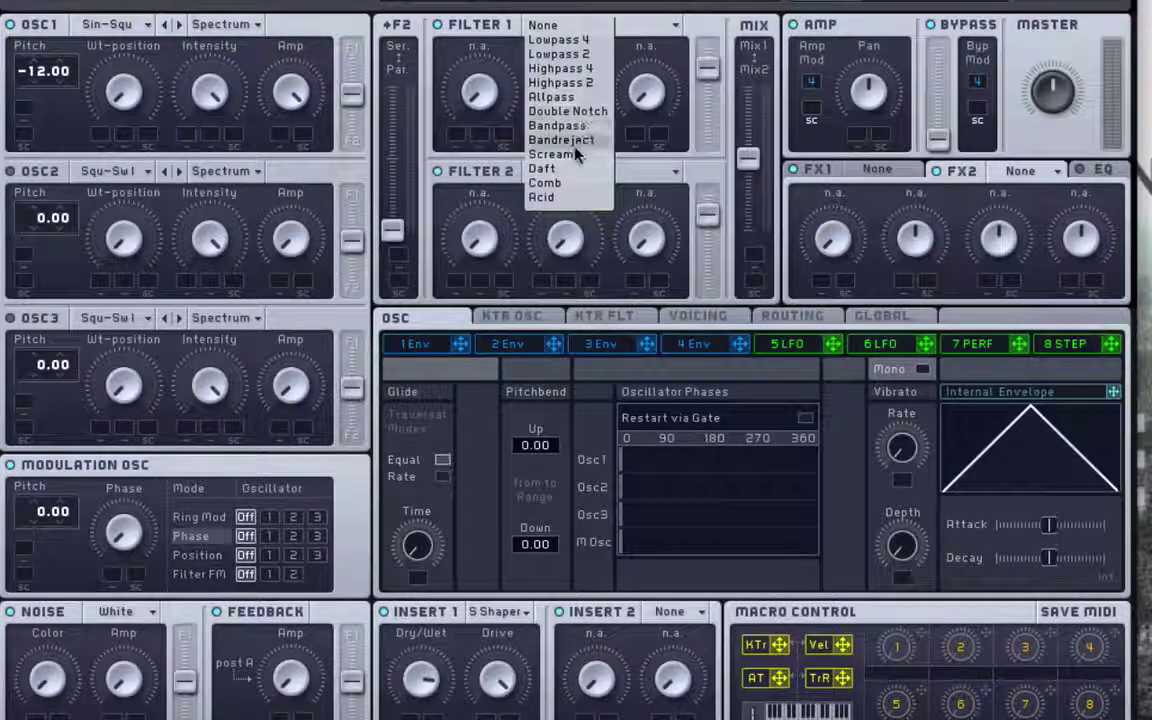
click(574, 145)
click(586, 22)
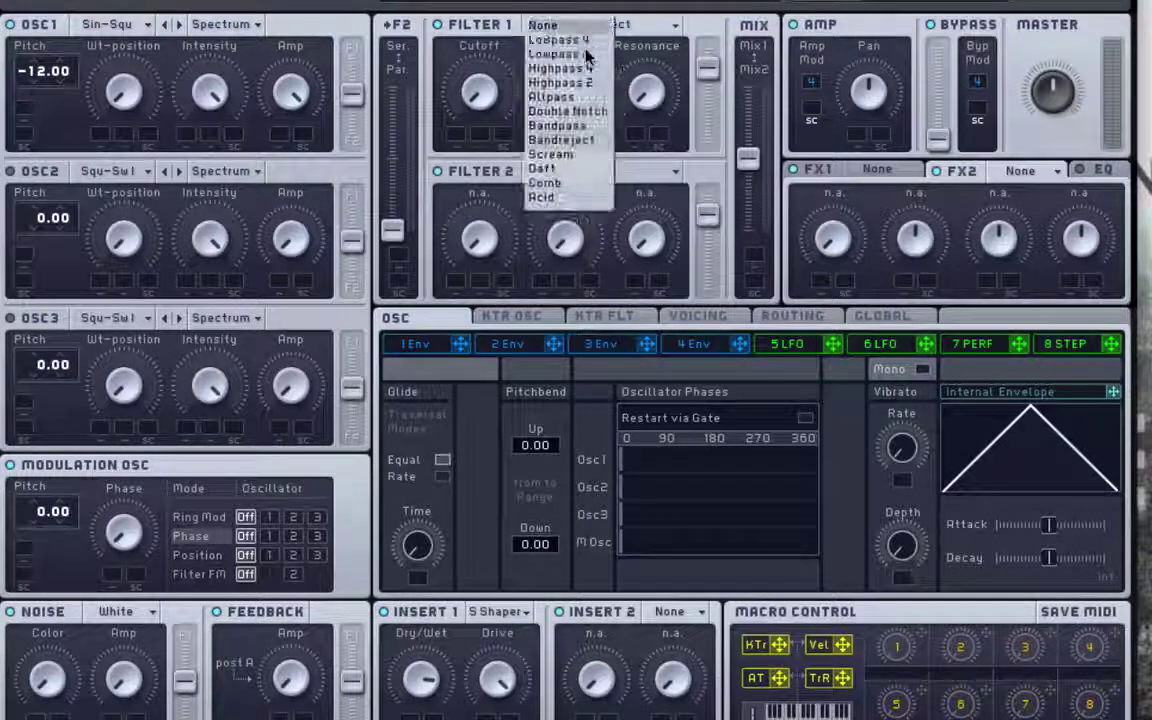
click(560, 155)
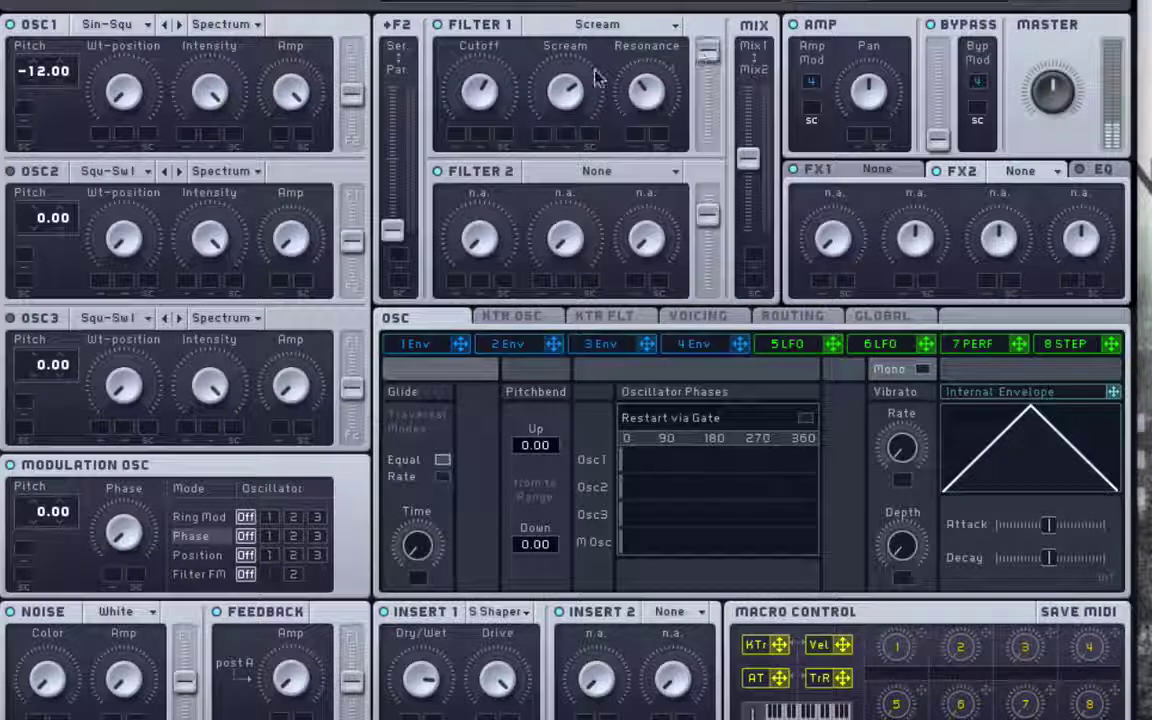
Step: Send OSC1, OSC2 and OSC3 entirely to Filter 1 with their filter routing faders
drag(352, 93, 360, 57)
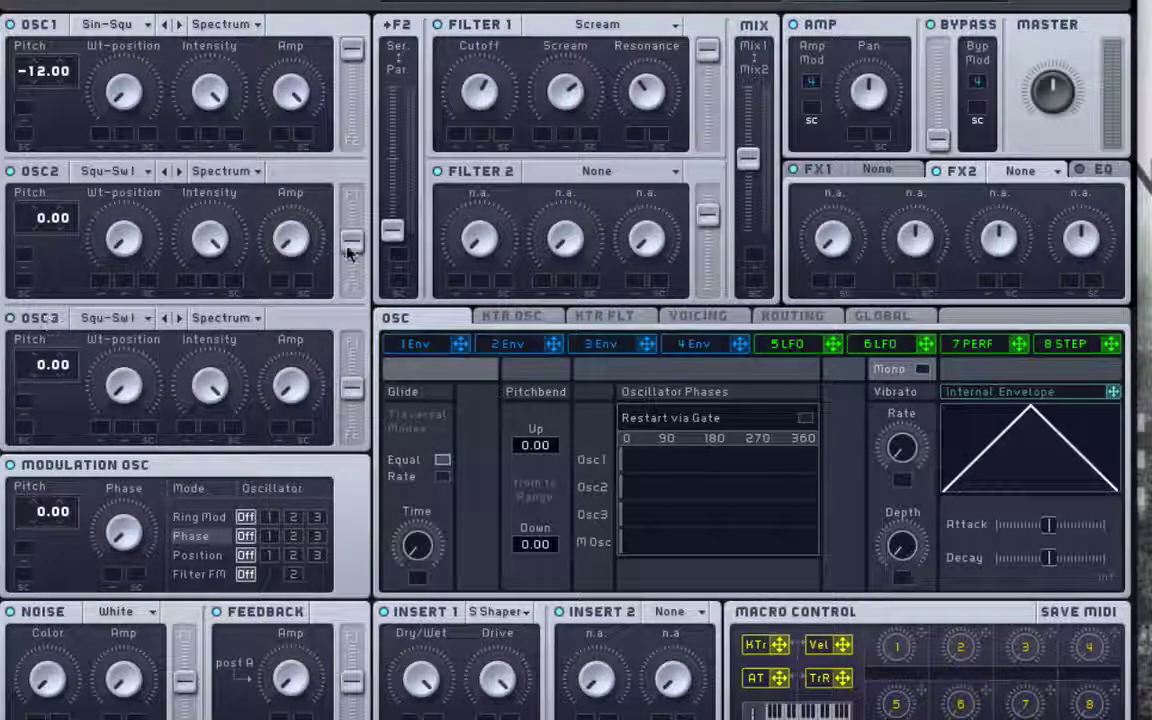
drag(351, 240, 351, 196)
drag(351, 387, 351, 342)
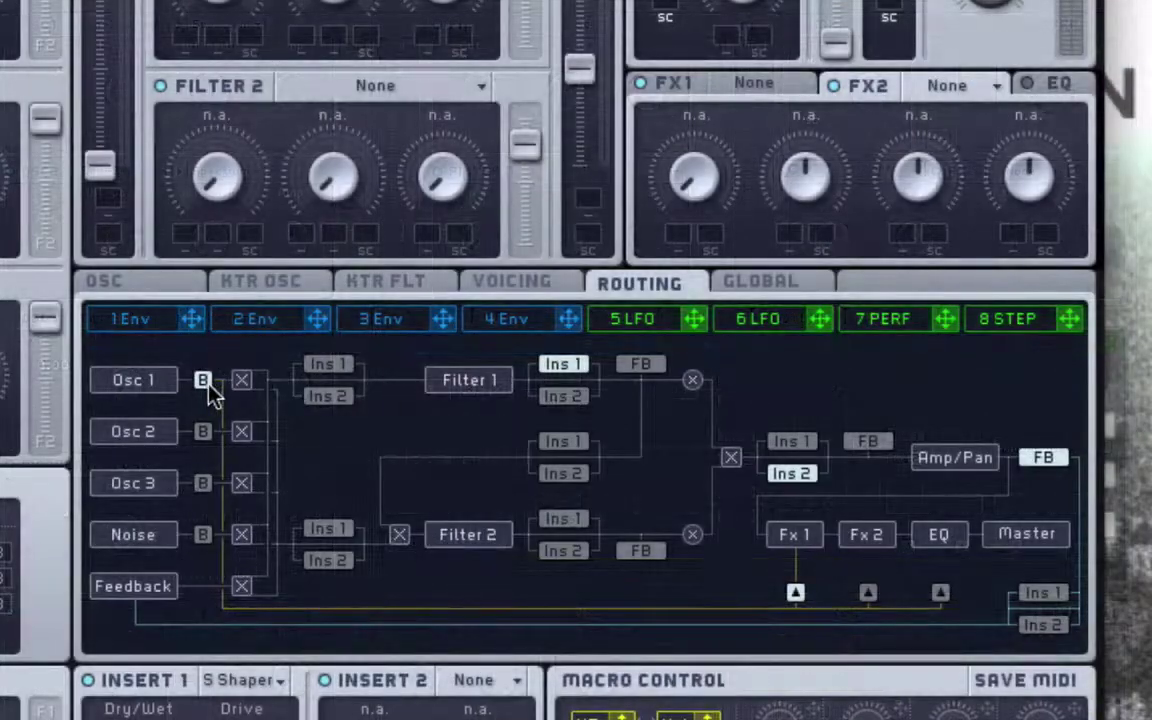
Step: Try Noise as the bypass source in the routing diagram and set the source back to Osc 1
click(203, 381)
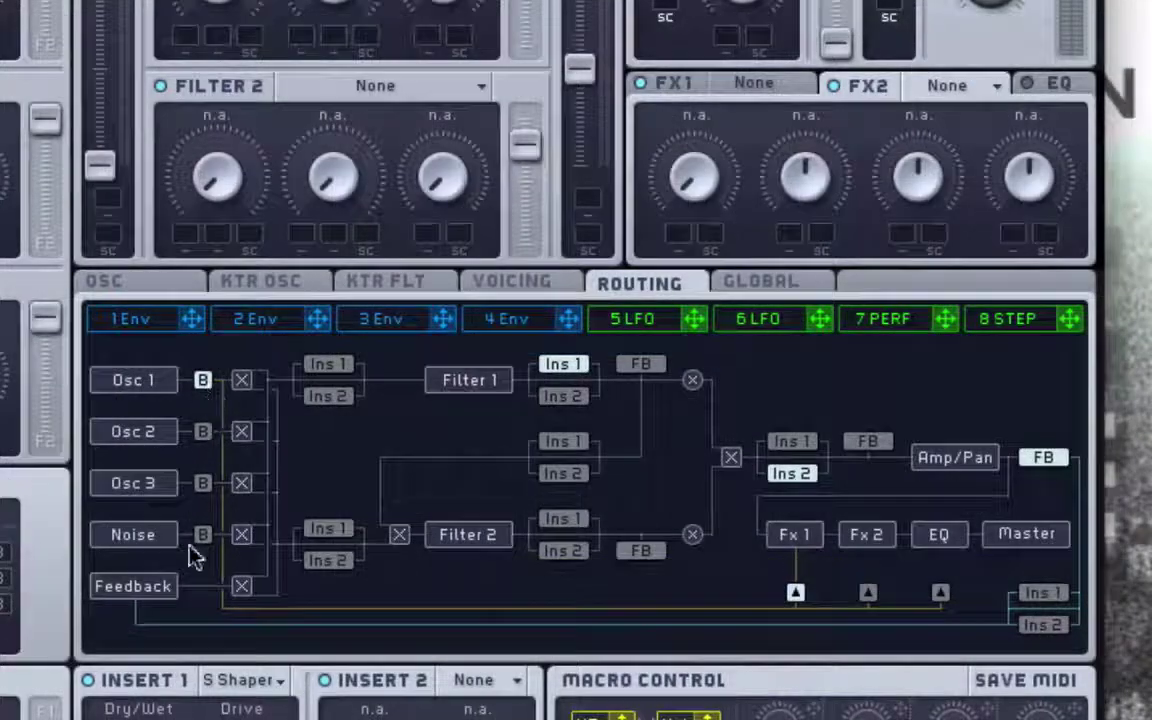
click(203, 381)
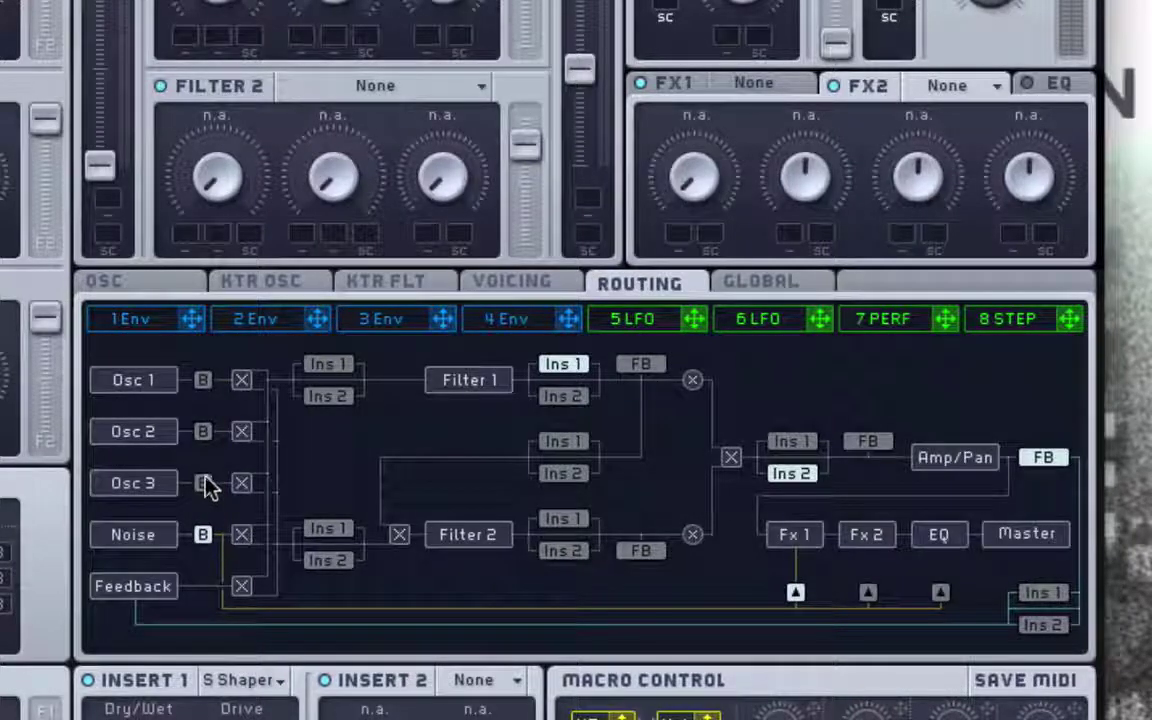
click(203, 381)
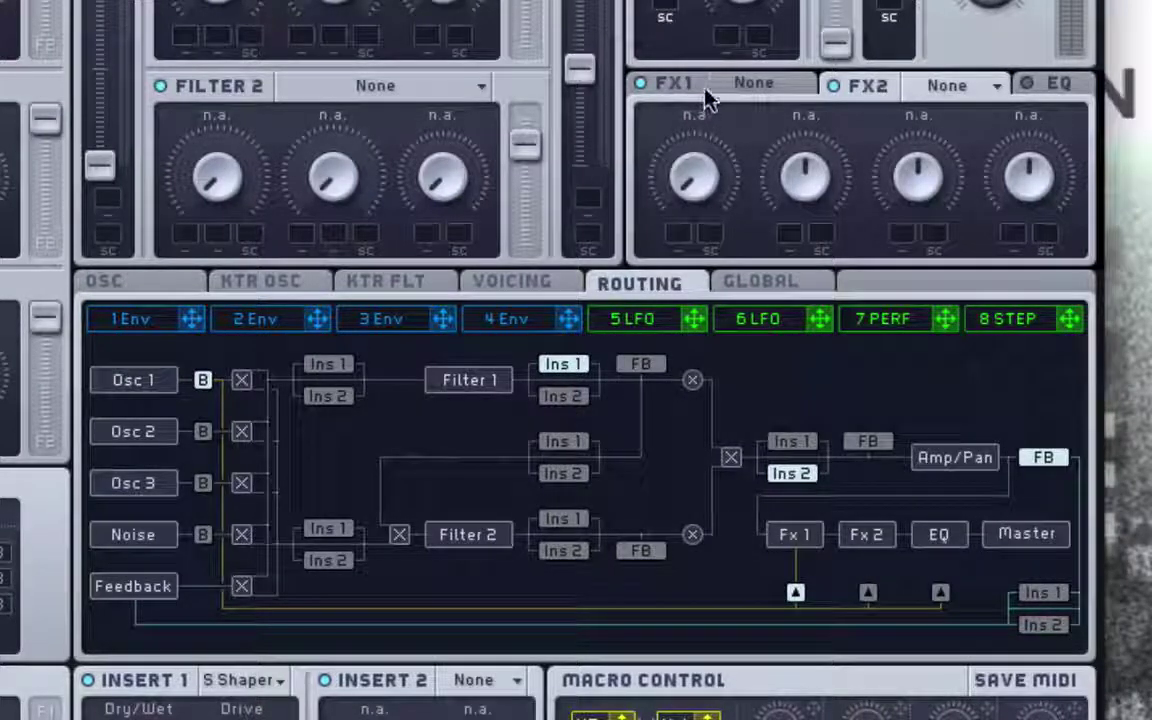
Step: Try the bypass return point at Fx 2 and set it to EQ, bringing up the FX1, FX2 and EQ settings in turn
click(645, 82)
click(868, 595)
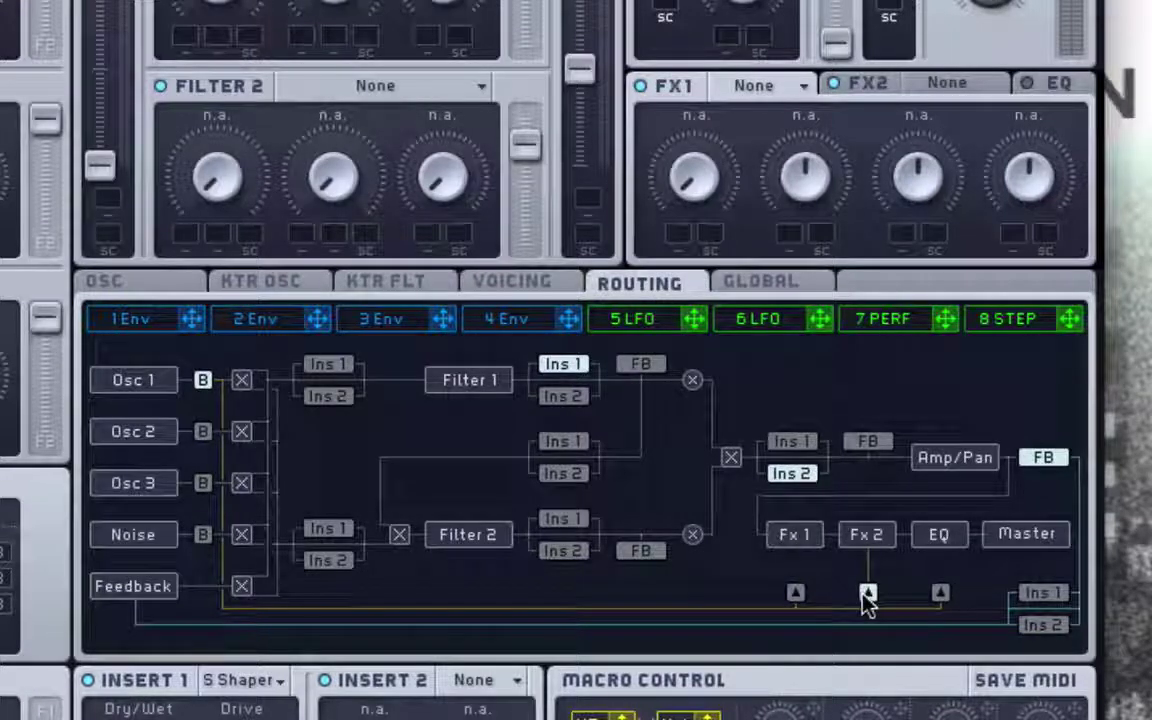
click(880, 88)
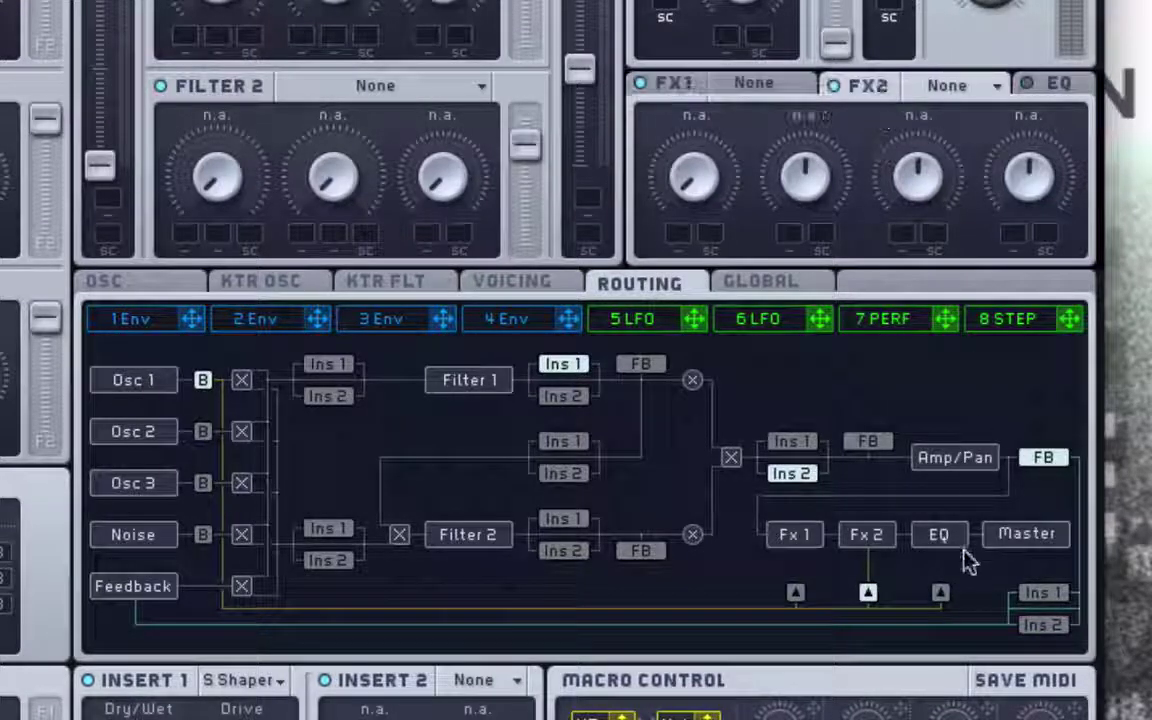
click(940, 594)
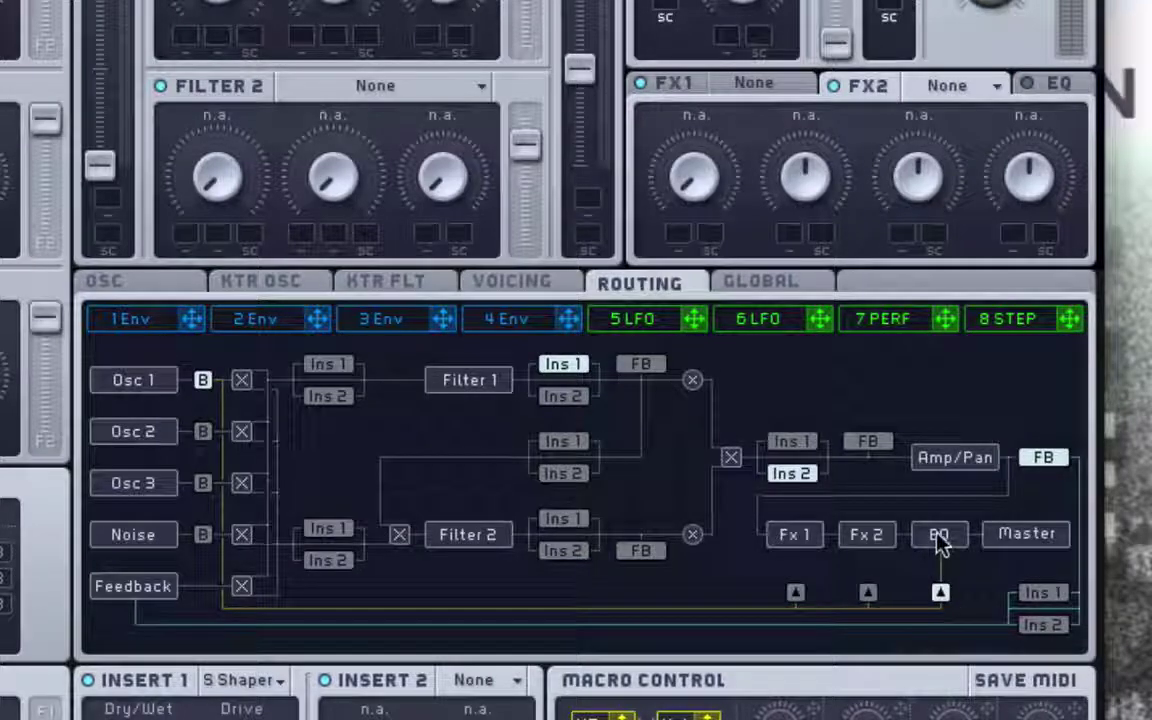
click(1028, 88)
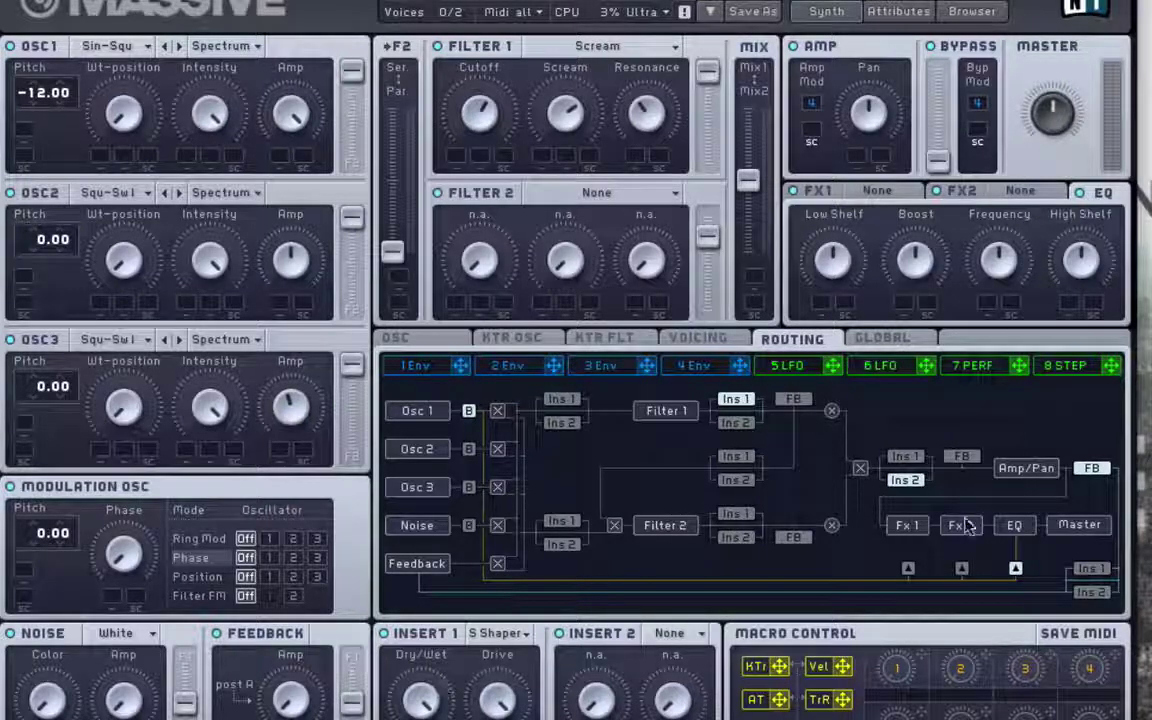
click(1015, 568)
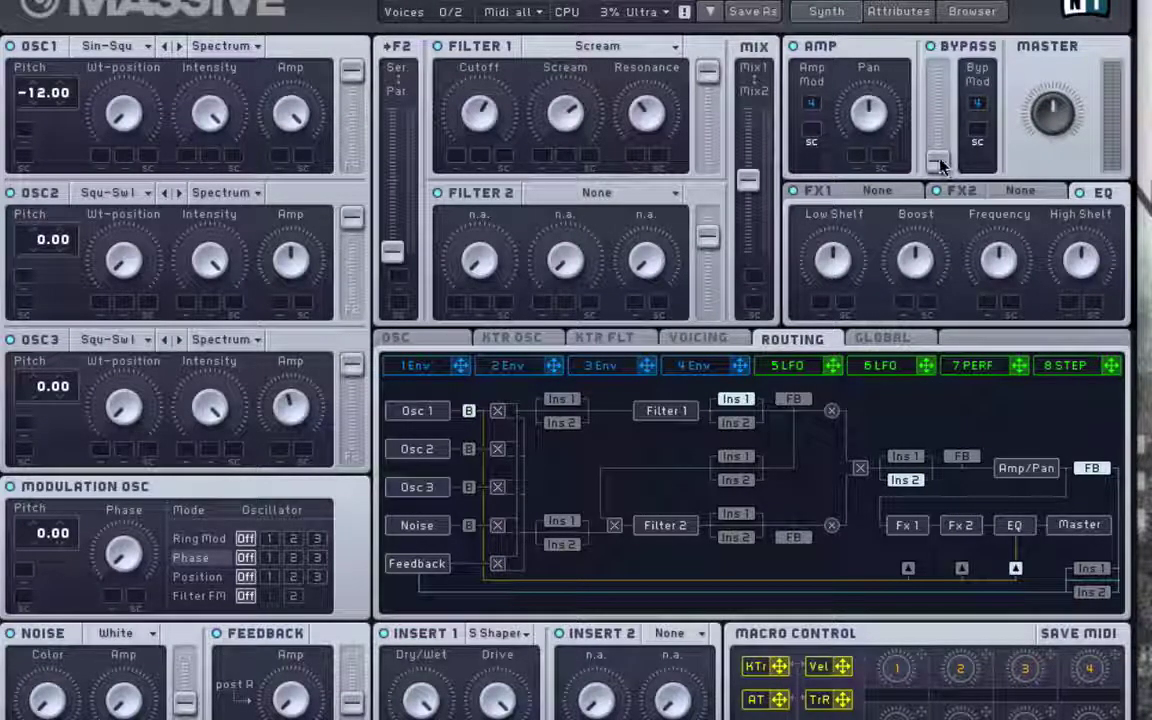
Step: Raise the bypass level gradually to its maximum
drag(940, 158, 945, 115)
click(945, 65)
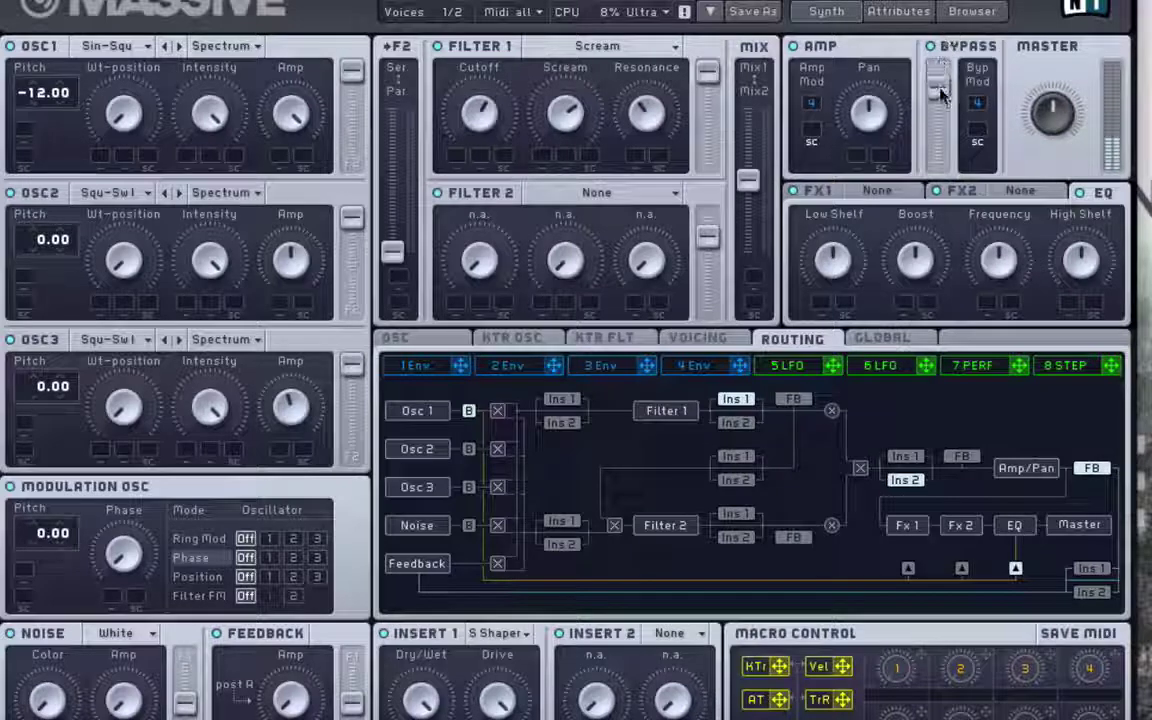
drag(943, 92, 940, 12)
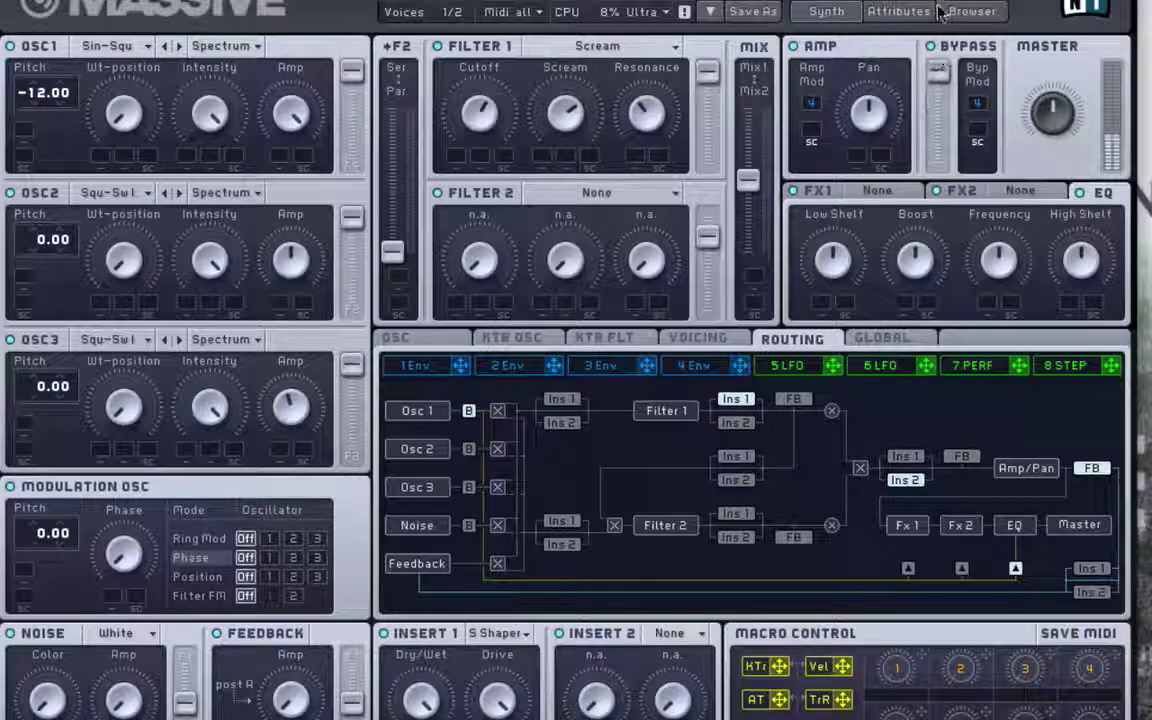
Step: Switch off OSC2 and OSC3, and bring the bypass level from full down to zero
click(9, 192)
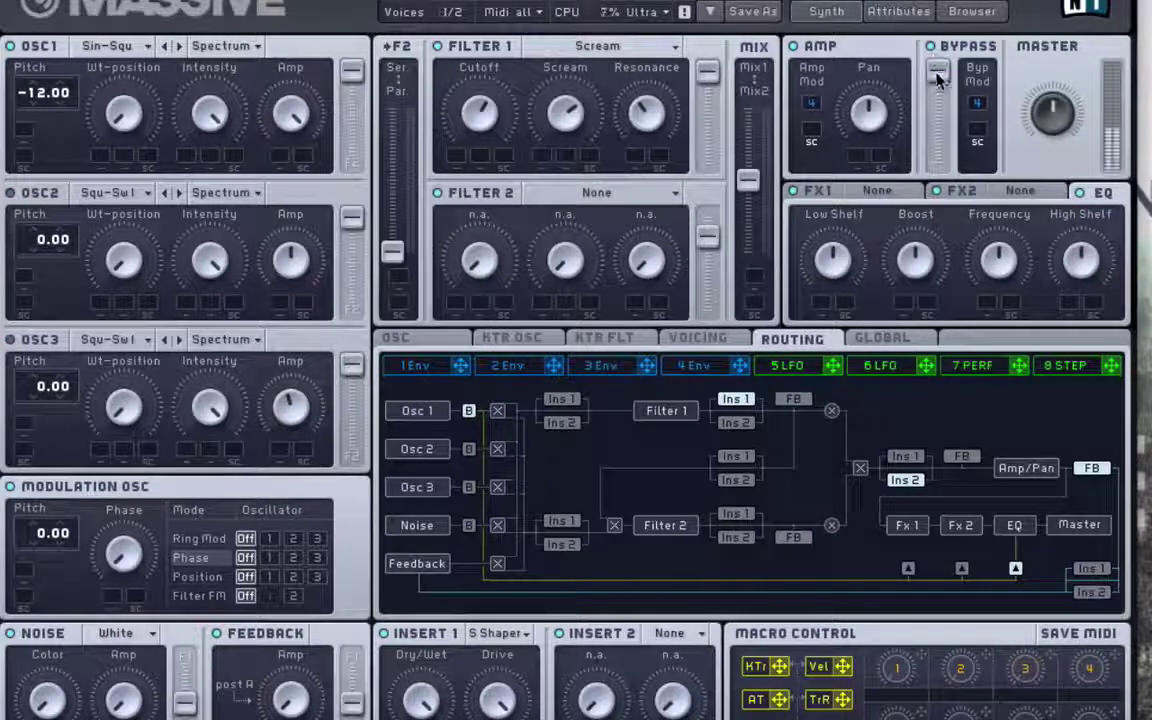
drag(938, 80, 951, 23)
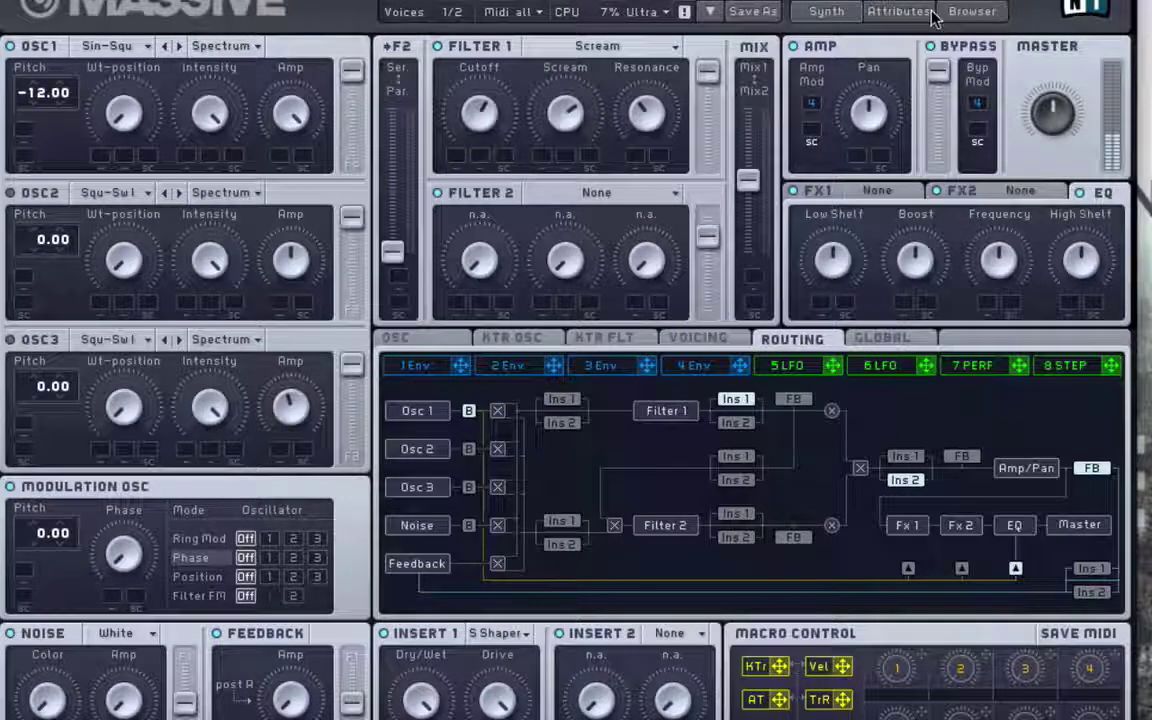
drag(938, 70, 953, 187)
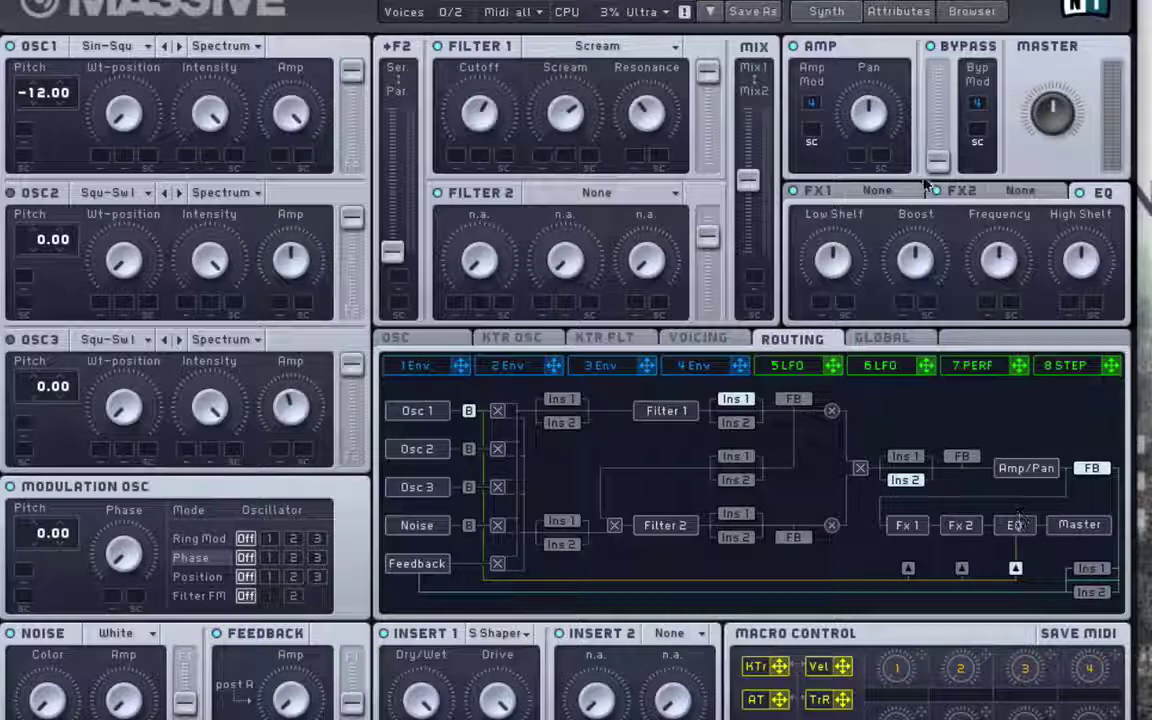
Step: Load Small Reverb into FX1 and raise the bypass level to its maximum
click(876, 190)
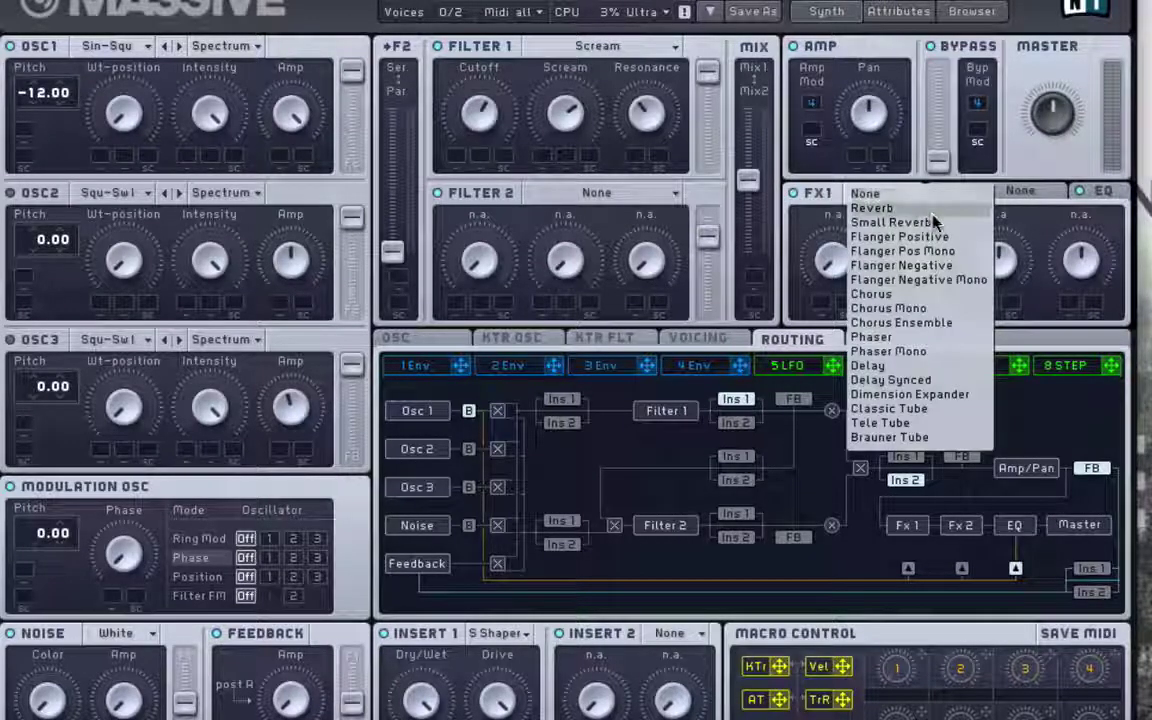
click(932, 221)
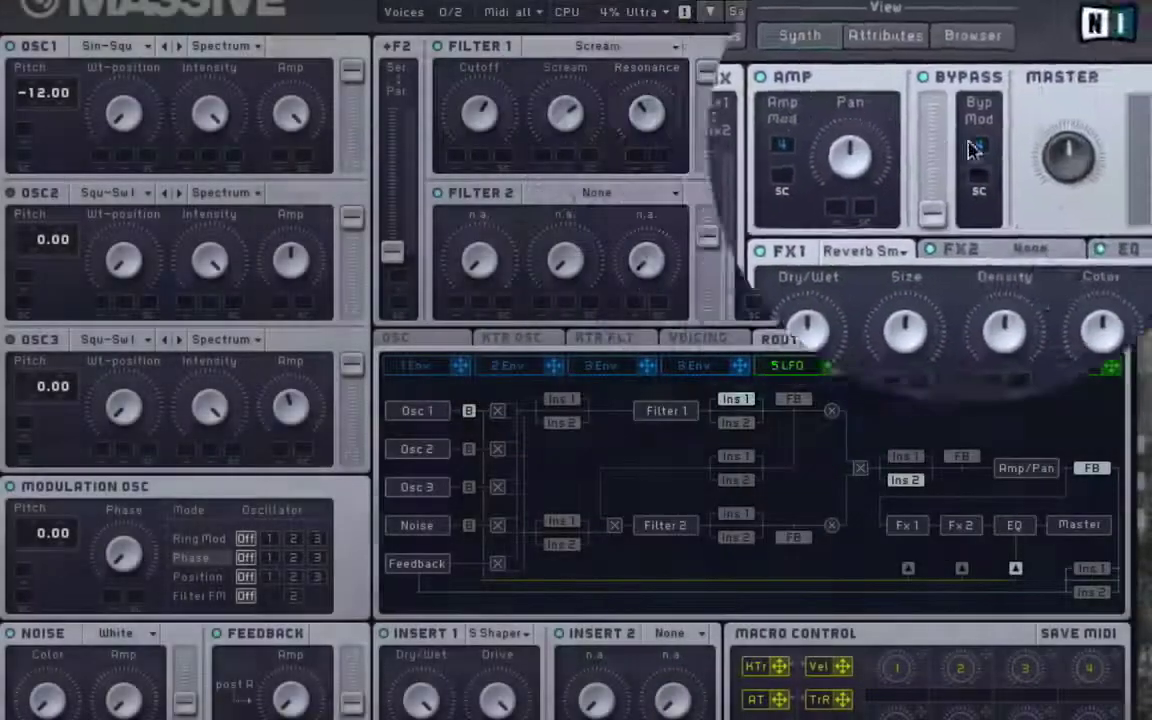
drag(936, 162, 937, 68)
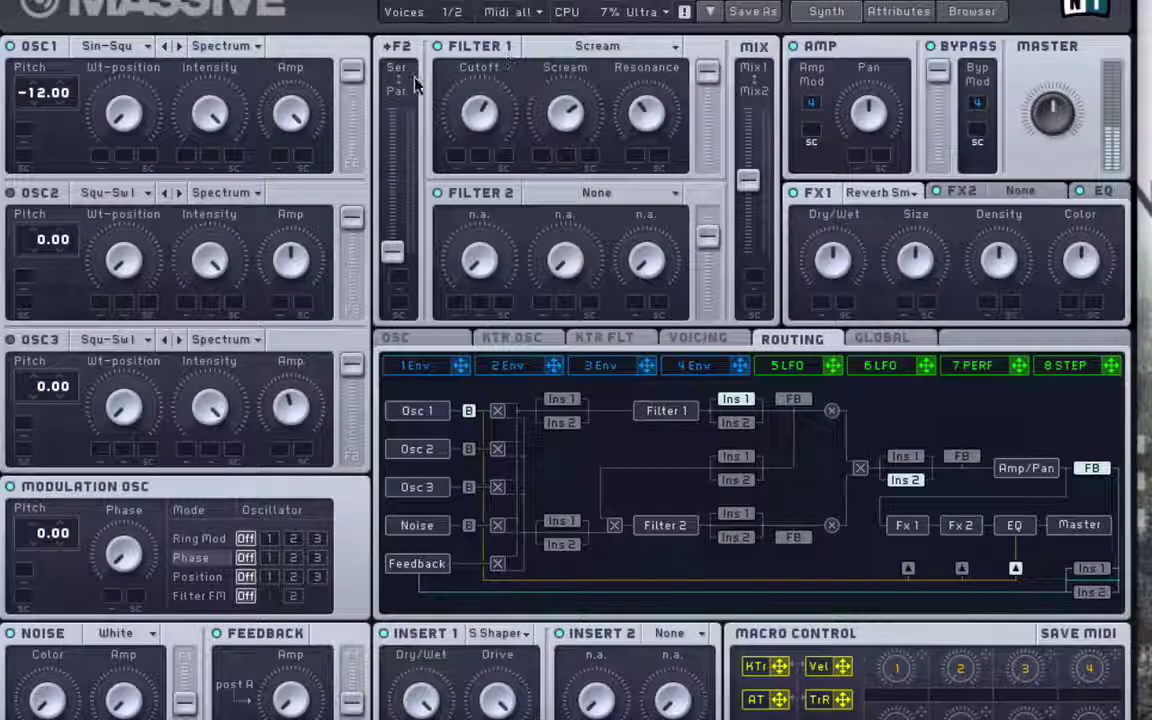
Step: Raise Filter 1's cutoff, and move the bypass level down to zero and back up to maximum
drag(482, 100, 437, 88)
drag(940, 70, 948, 172)
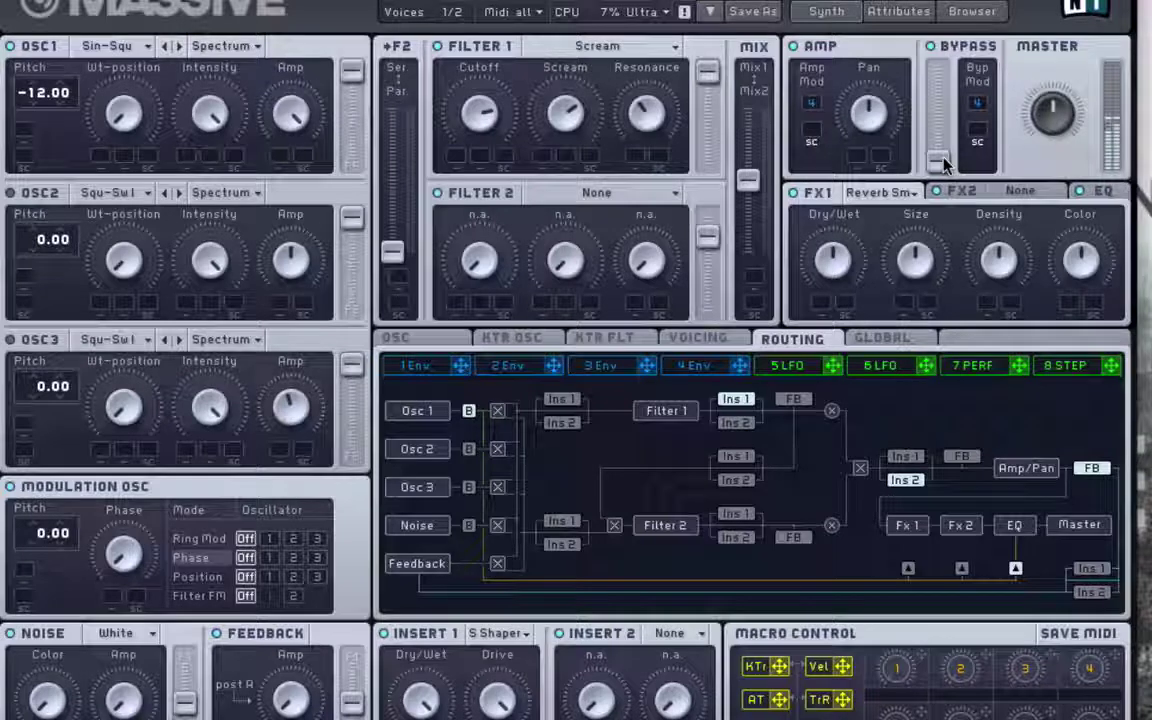
drag(945, 165, 940, 72)
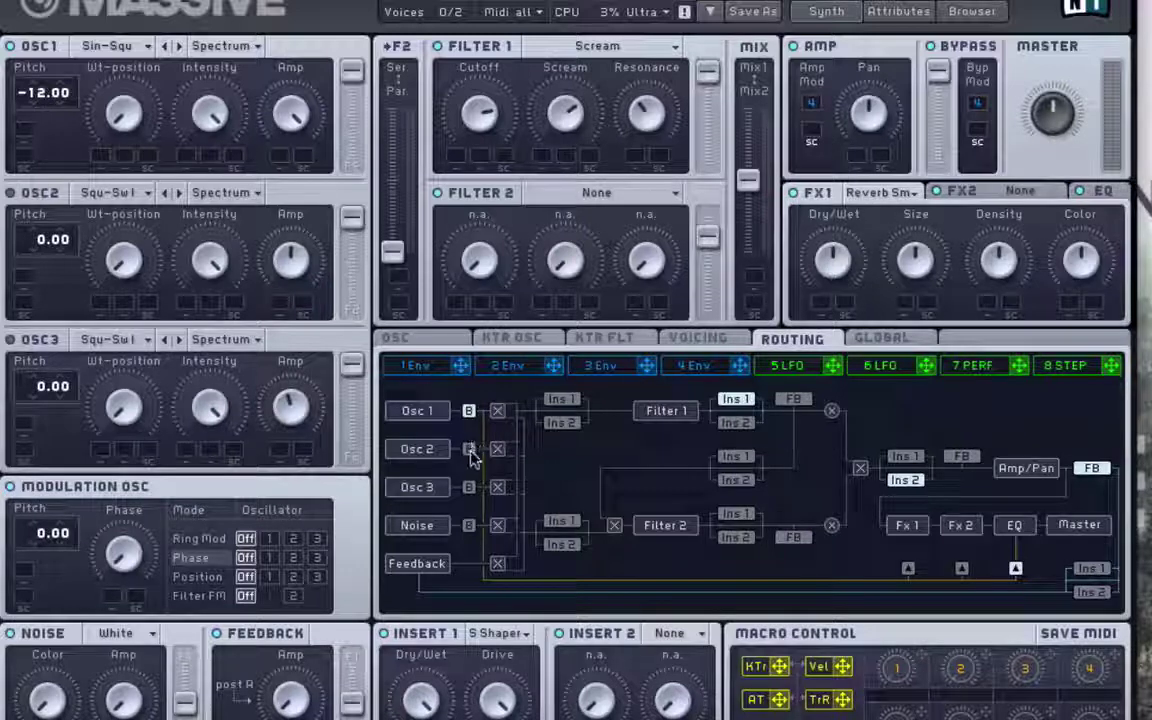
Step: Make Noise the bypass source, try the Fx 1 and Fx 2 return points before restoring EQ, and lower the bypass level partway
click(469, 525)
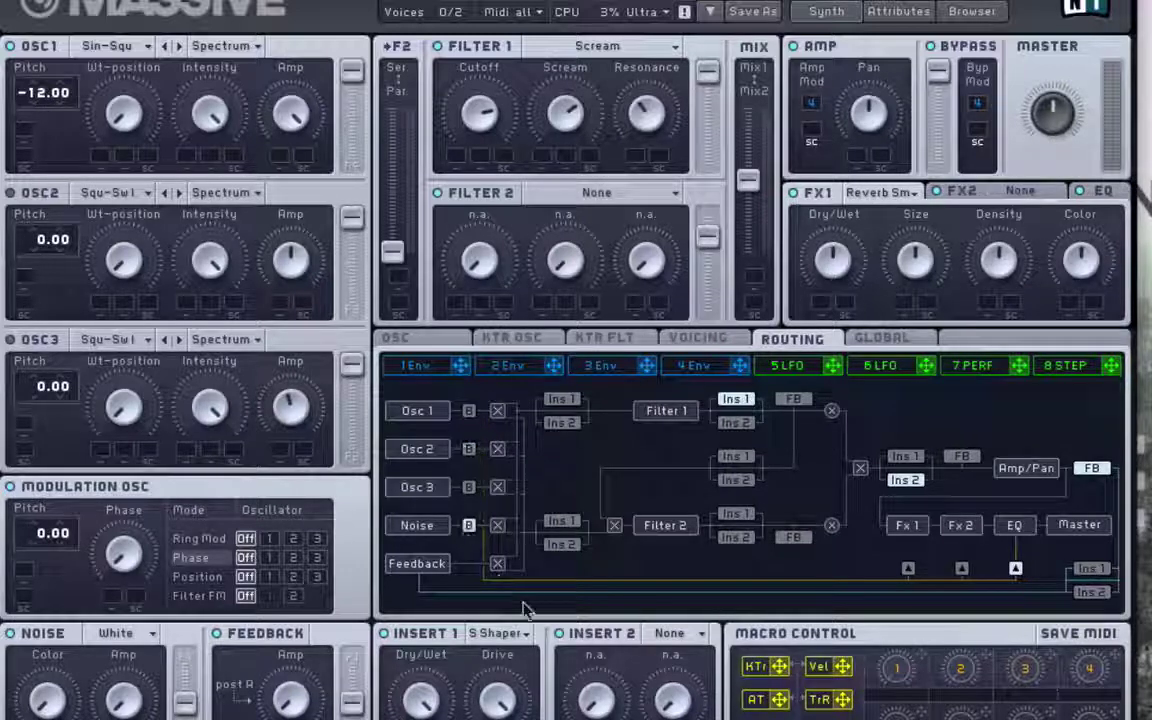
click(908, 568)
click(961, 568)
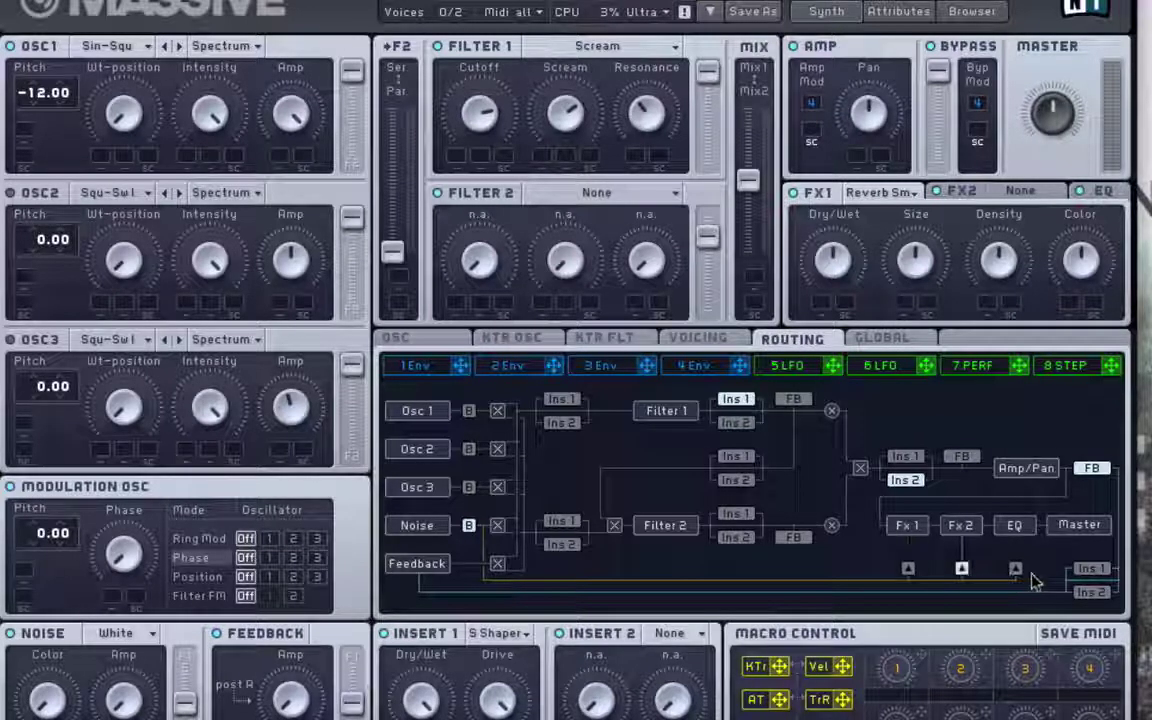
click(1015, 568)
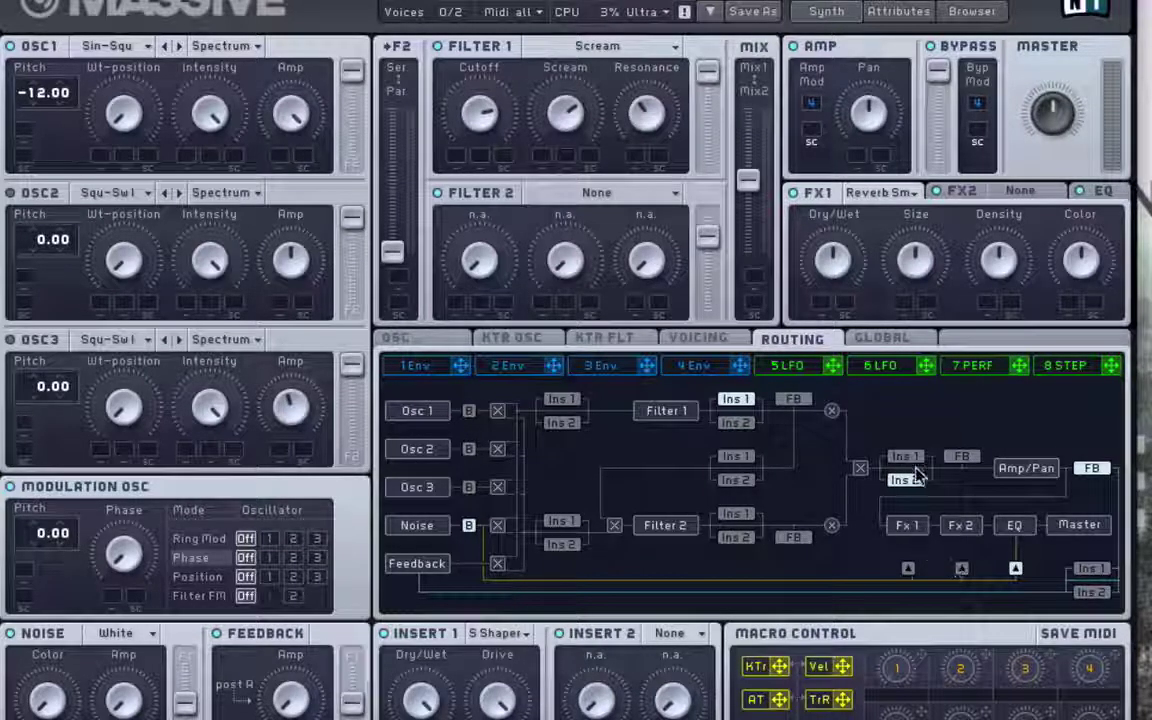
drag(946, 70, 954, 127)
drag(936, 70, 942, 104)
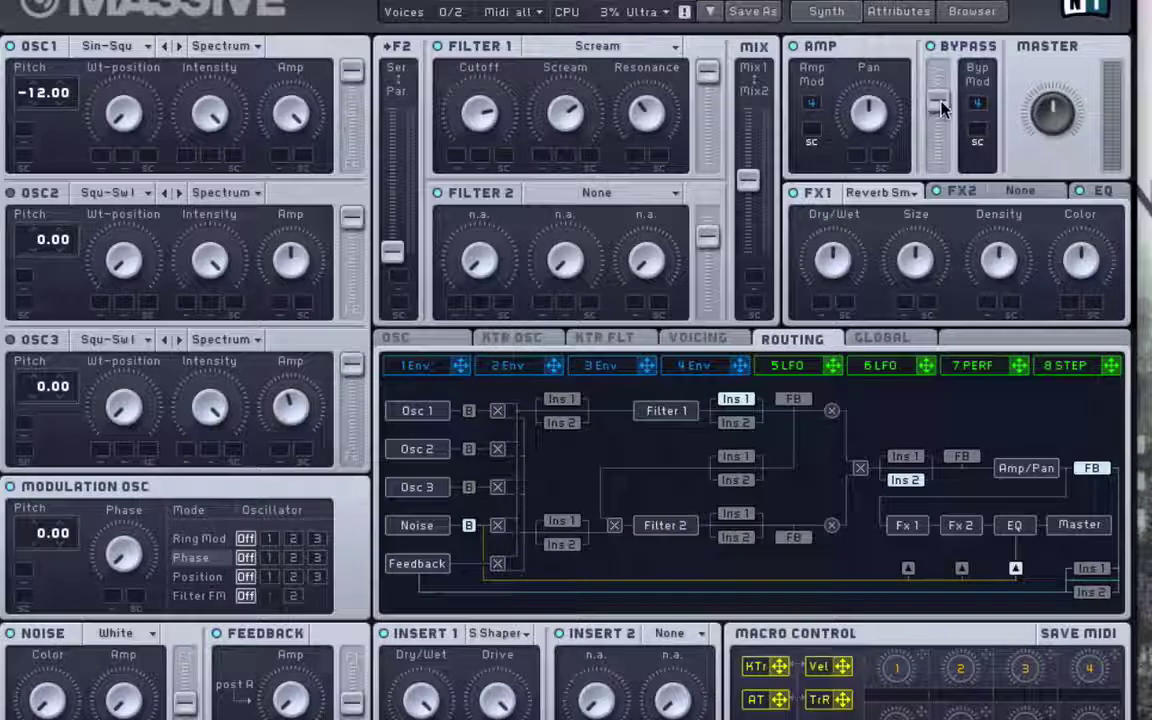